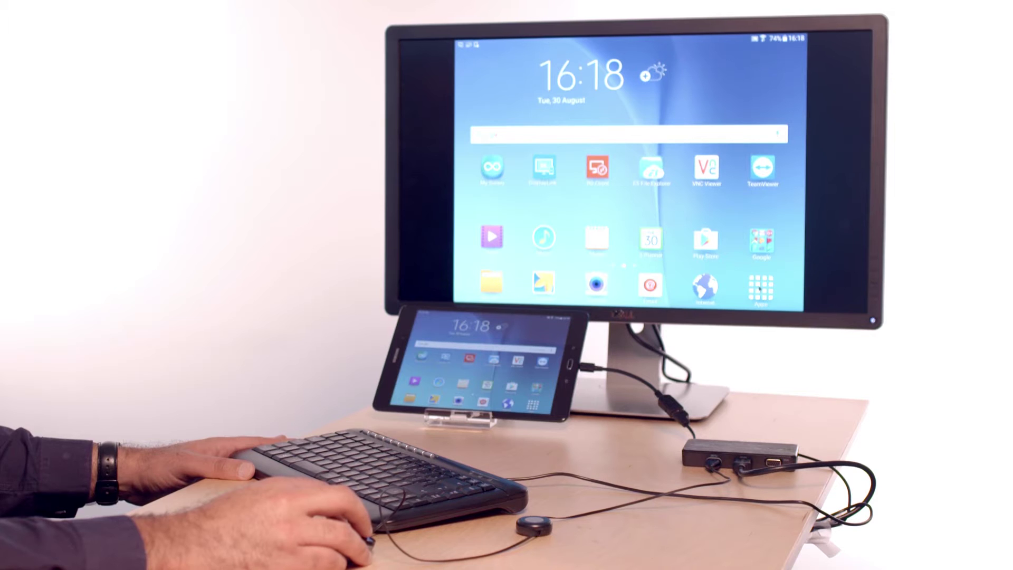
# From the app grid, browse the Documents category in My Files, then leave the file manager
pyautogui.click(760, 291)
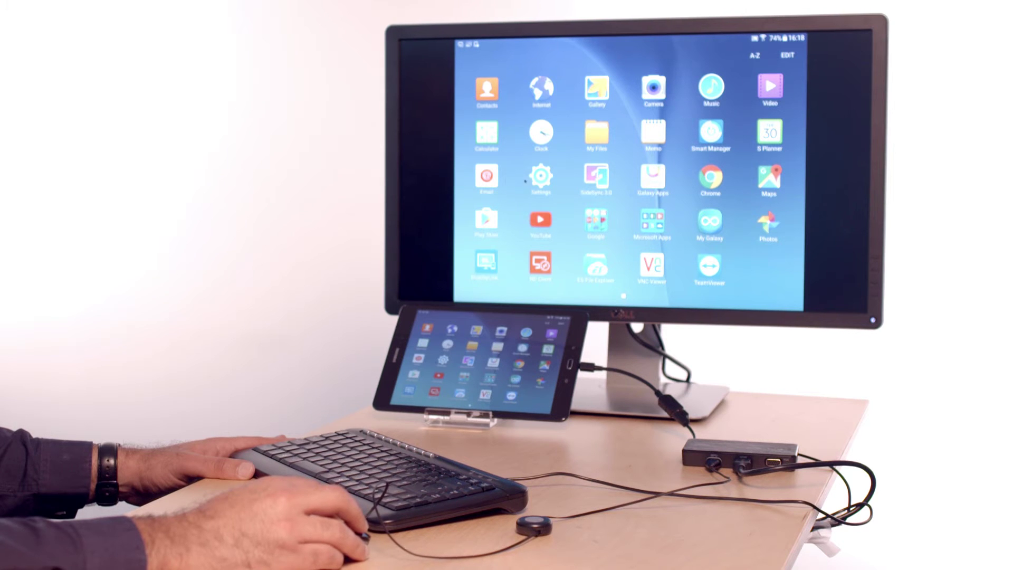
pyautogui.click(594, 130)
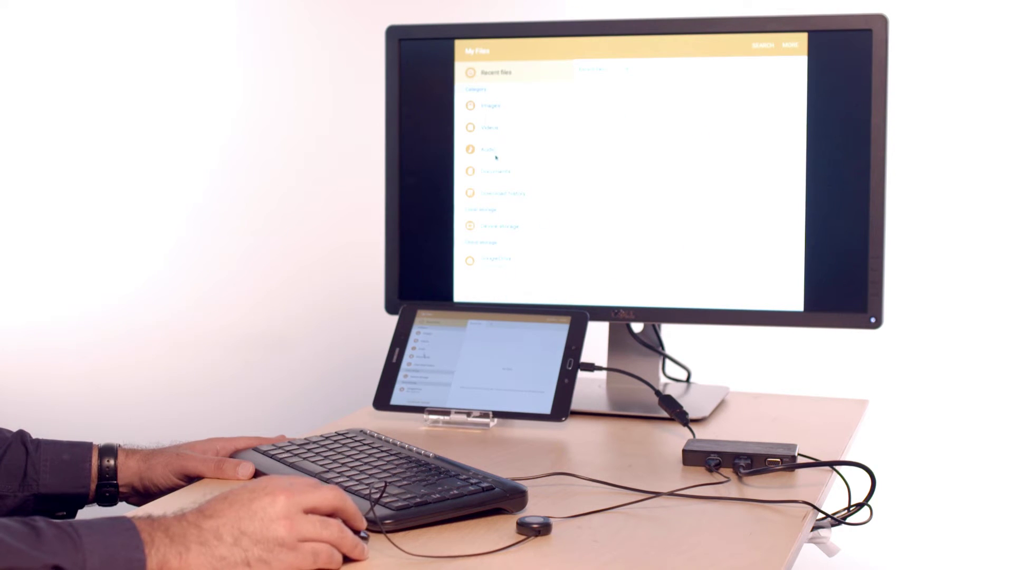
pyautogui.click(499, 175)
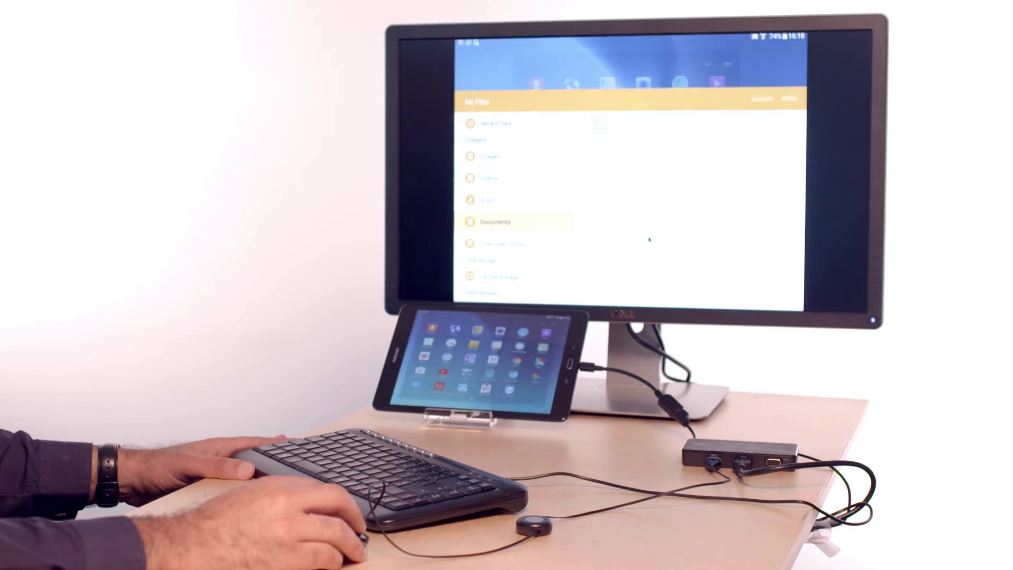
pyautogui.press('Escape')
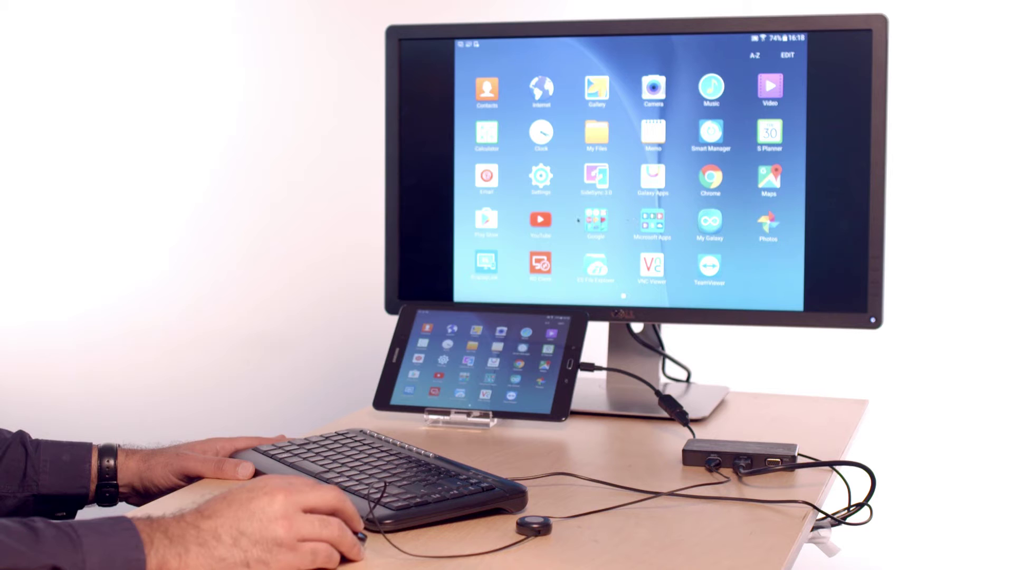
# Open the tablet's Settings, then return to the home screen
pyautogui.click(548, 186)
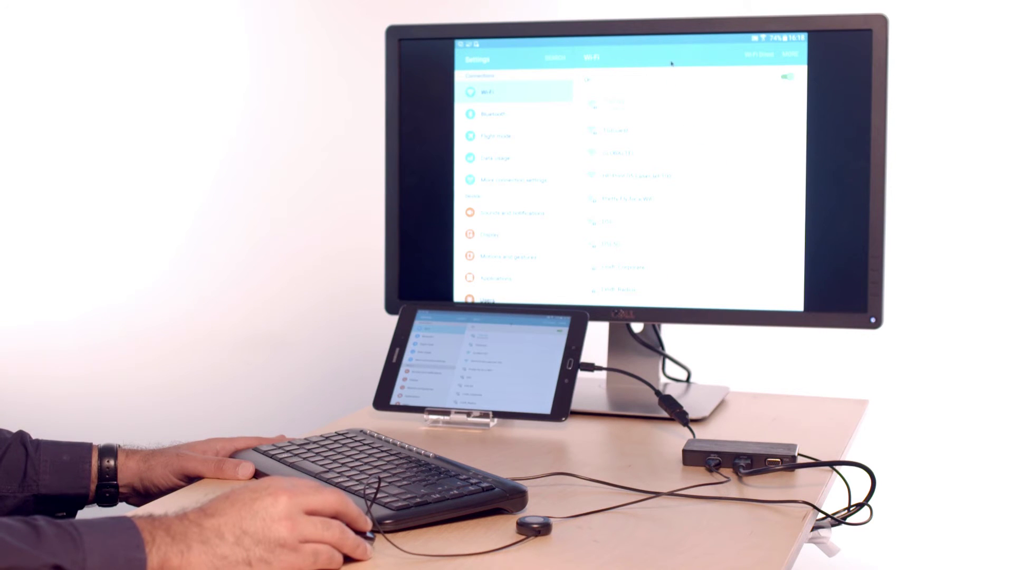
pyautogui.press('Escape')
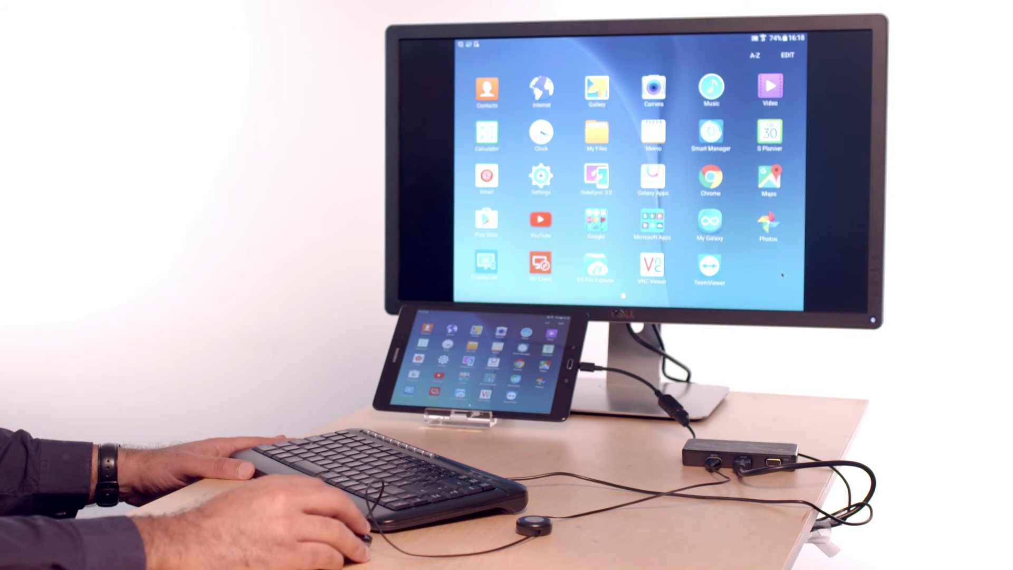
pyautogui.press('Escape')
# Launch Remote Desktop to the cloud Windows desktop, then open and dismiss the Start menu
pyautogui.click(599, 173)
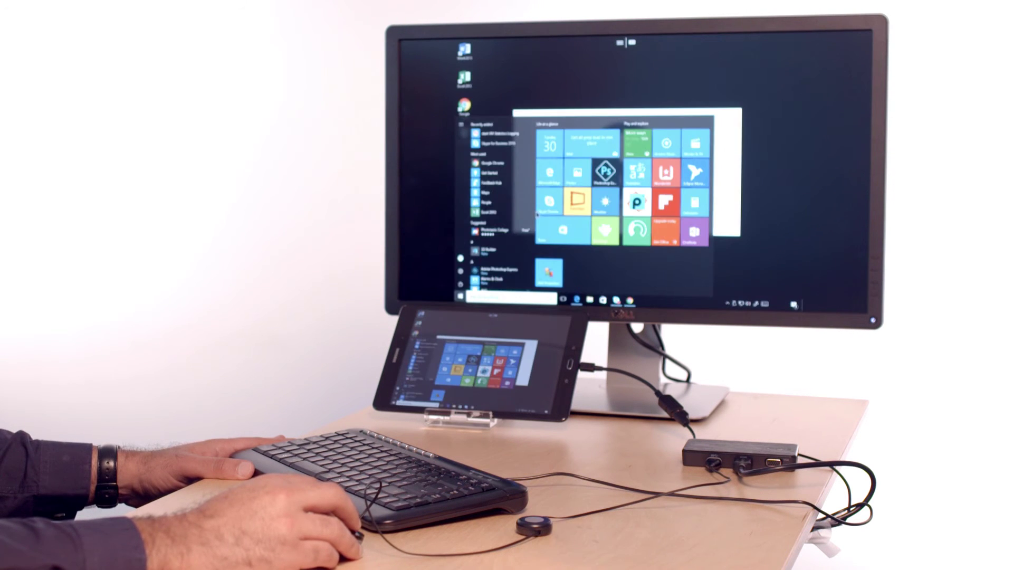
pyautogui.click(760, 139)
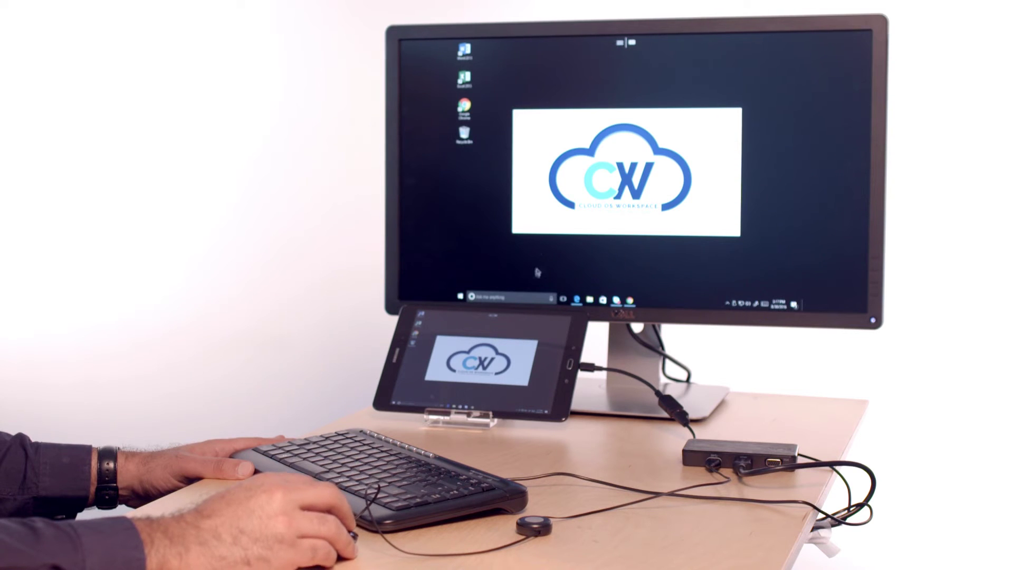
pyautogui.click(461, 297)
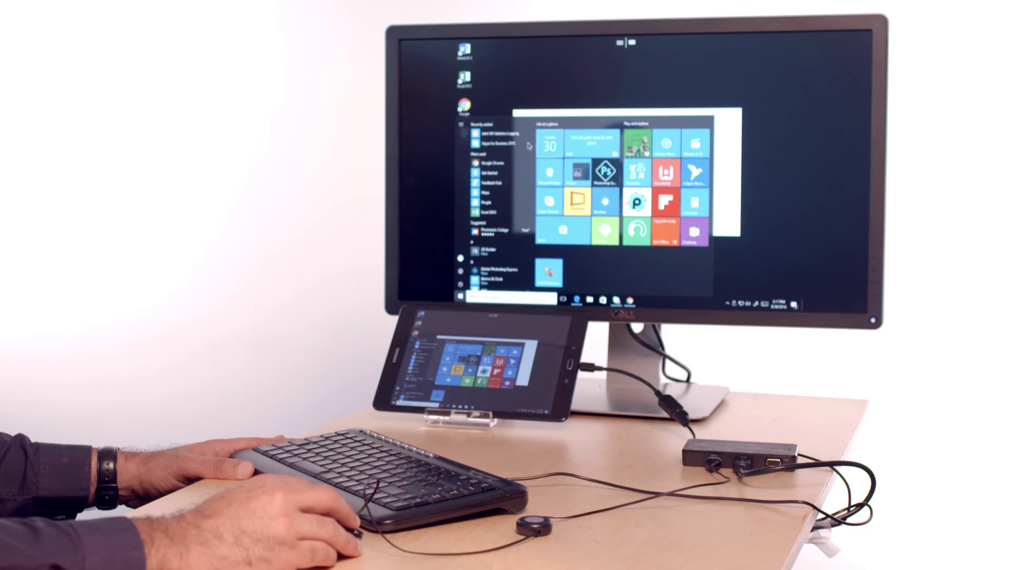
pyautogui.click(741, 197)
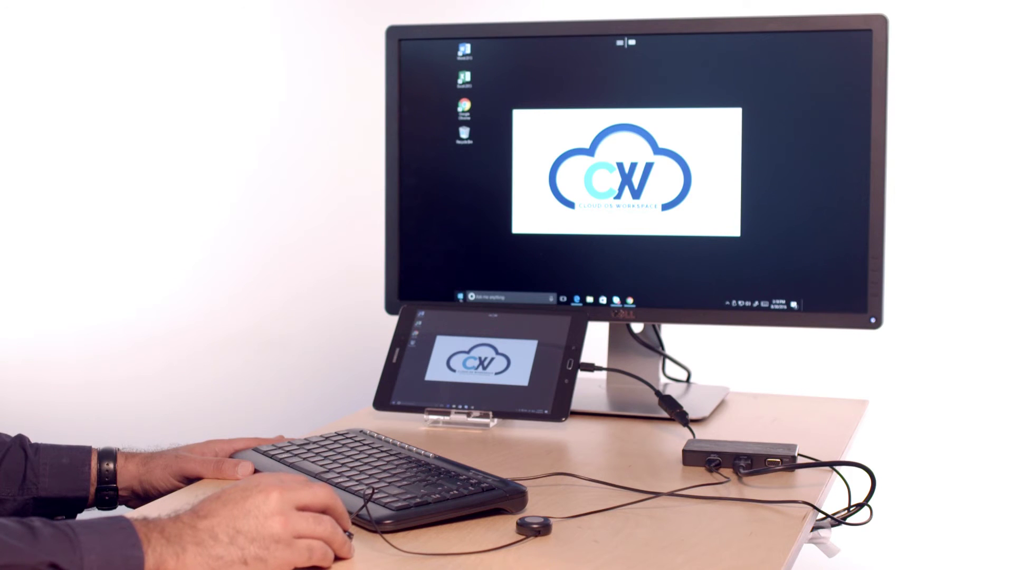
pyautogui.rightClick(460, 297)
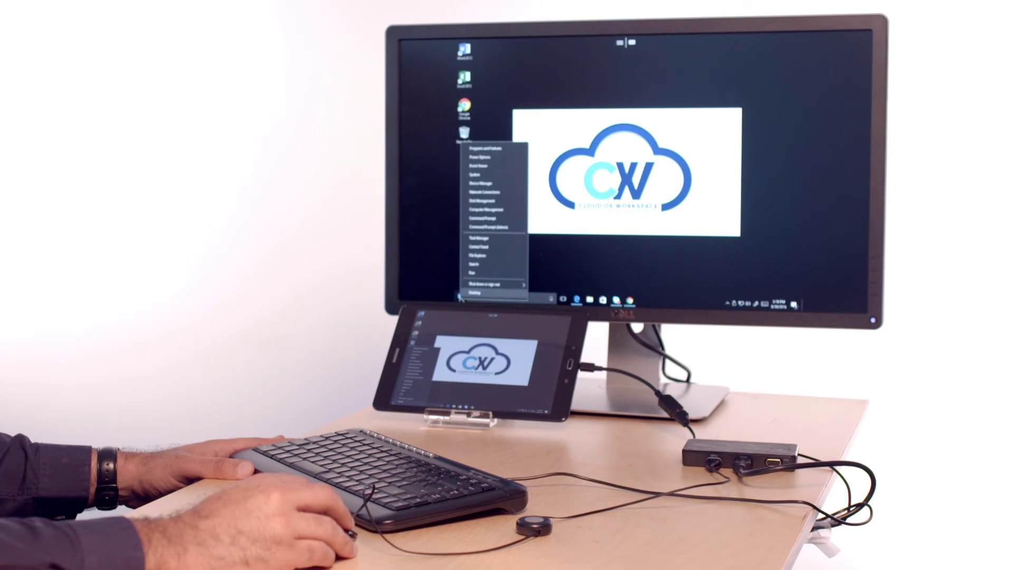
pyautogui.click(478, 175)
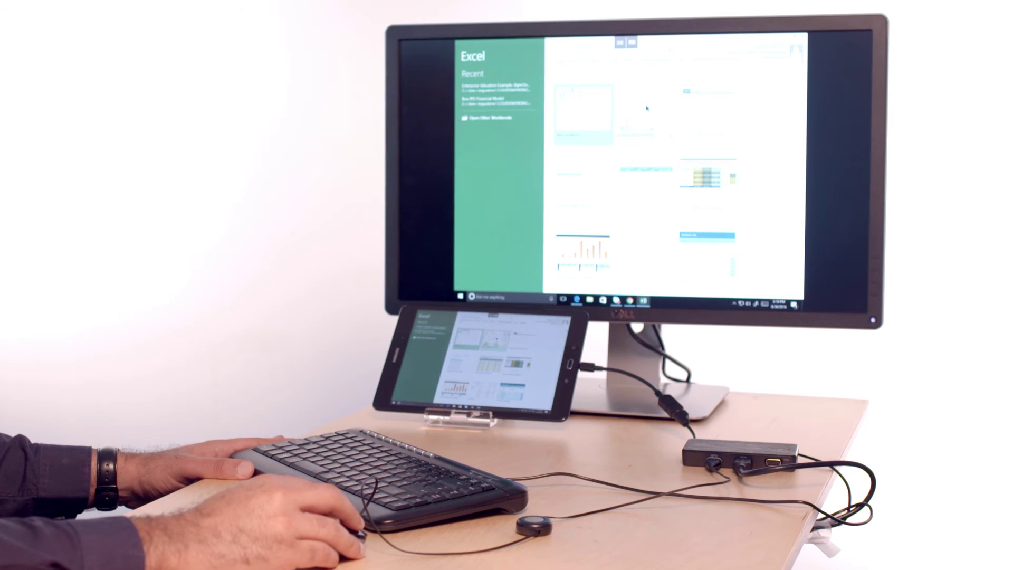
pyautogui.click(646, 109)
pyautogui.click(682, 131)
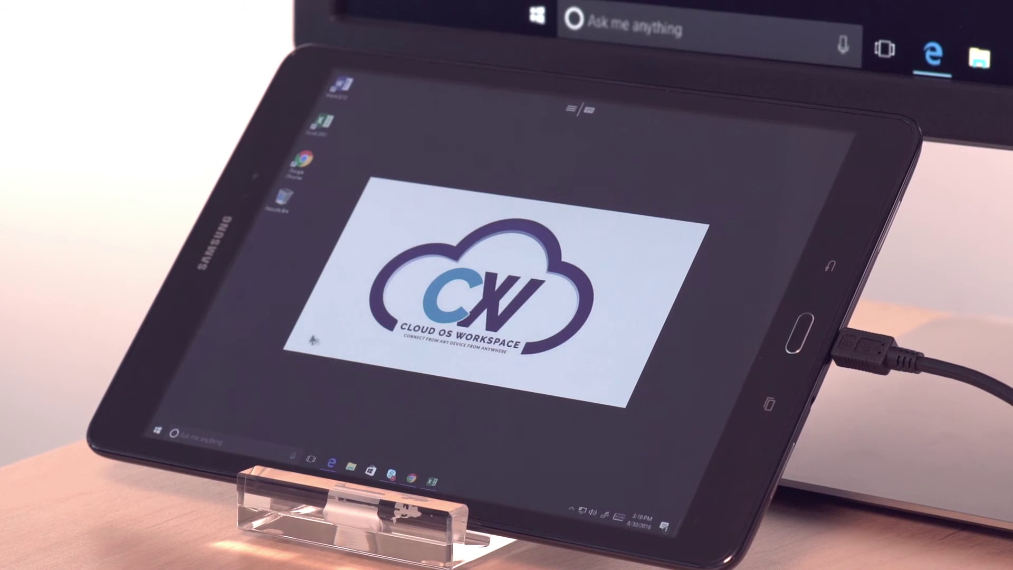
pyautogui.click(331, 463)
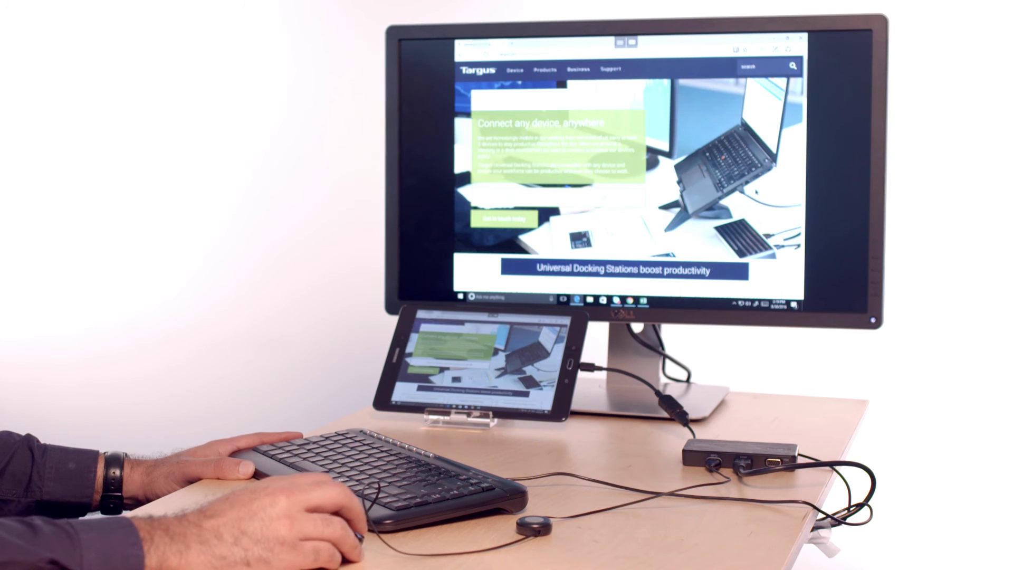
pyautogui.scroll(-2, 756, 187)
pyautogui.scroll(-2, 756, 193)
pyautogui.scroll(-1, 757, 193)
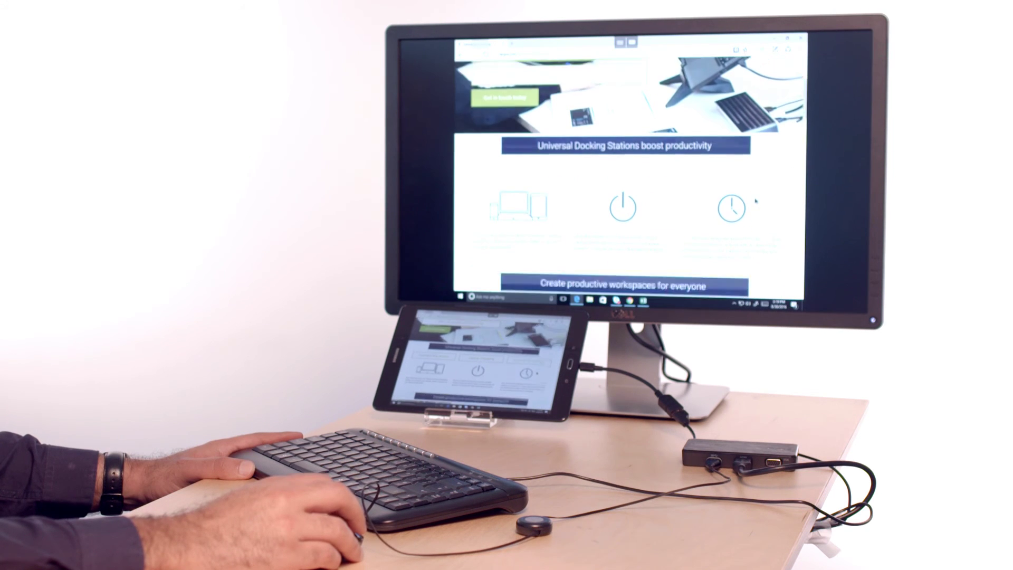
pyautogui.click(771, 36)
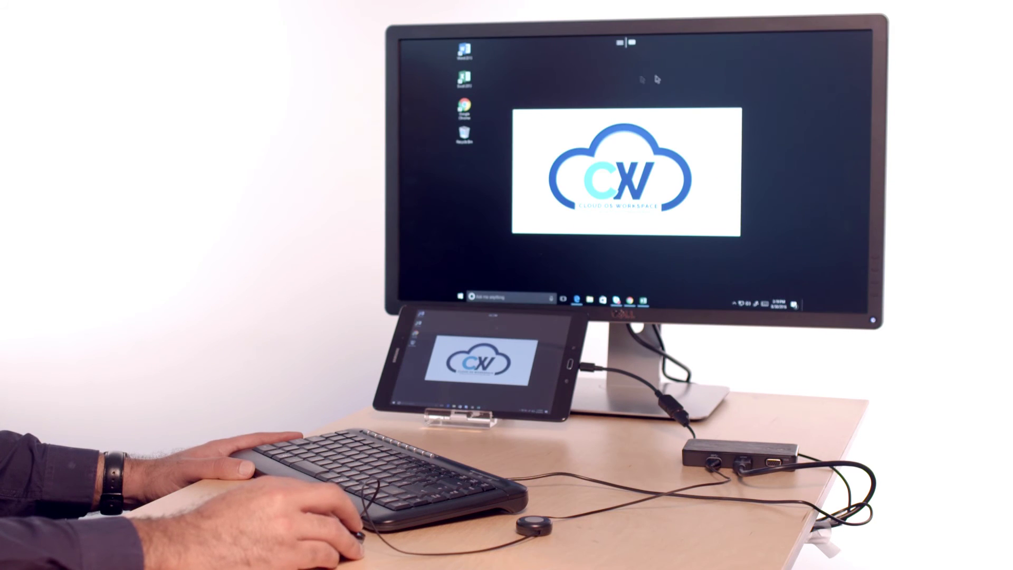